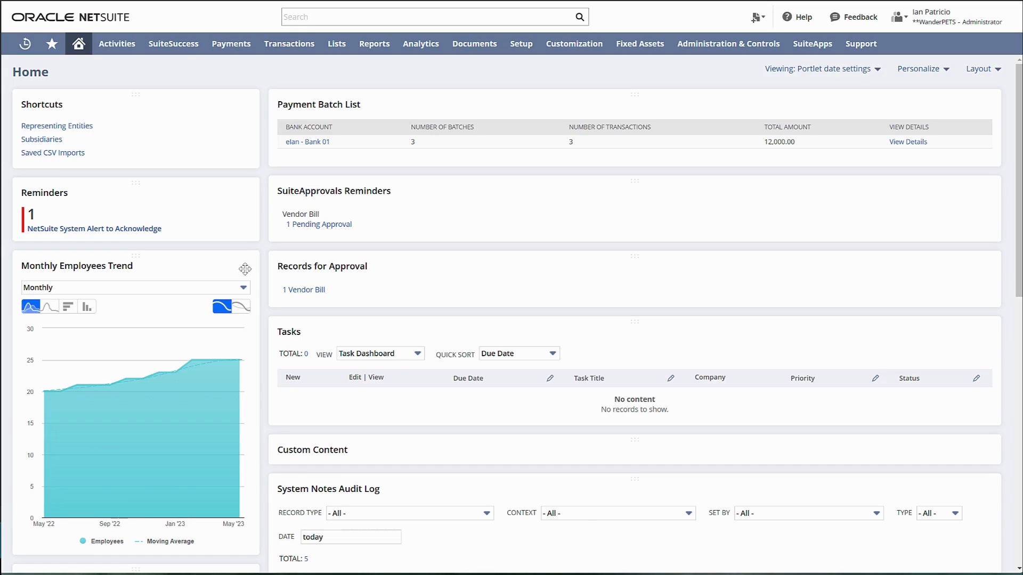
- Go to Match Bank Data, choose the 1098 US Savings account, and proceed to Upload File
mouse_move(235, 360)
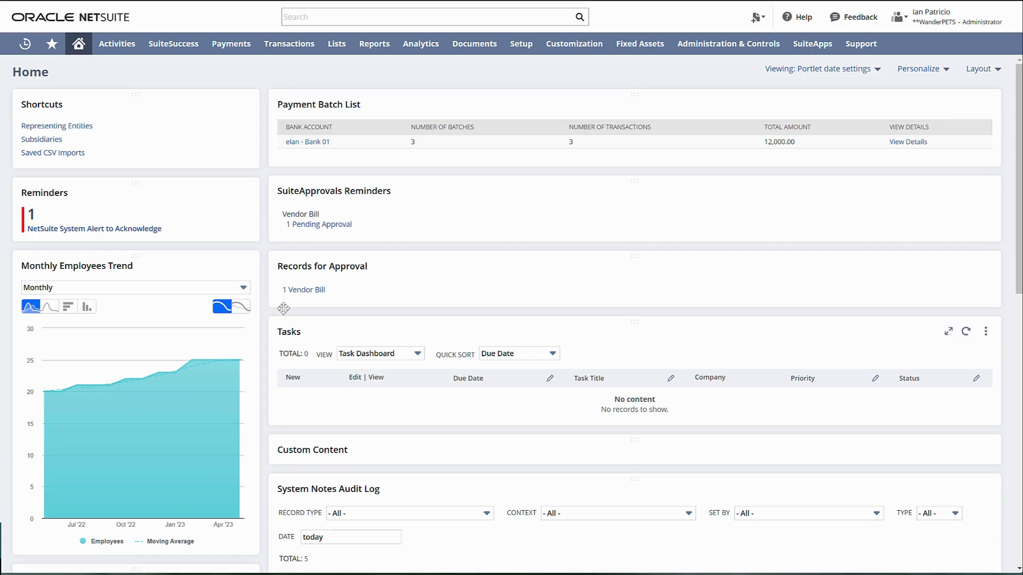
mouse_move(281, 48)
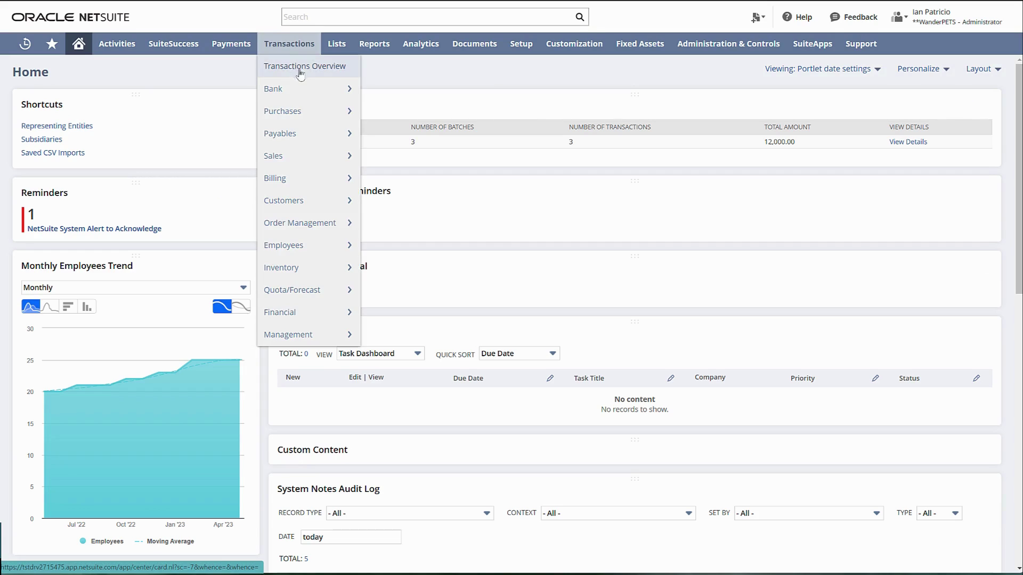
mouse_move(308, 90)
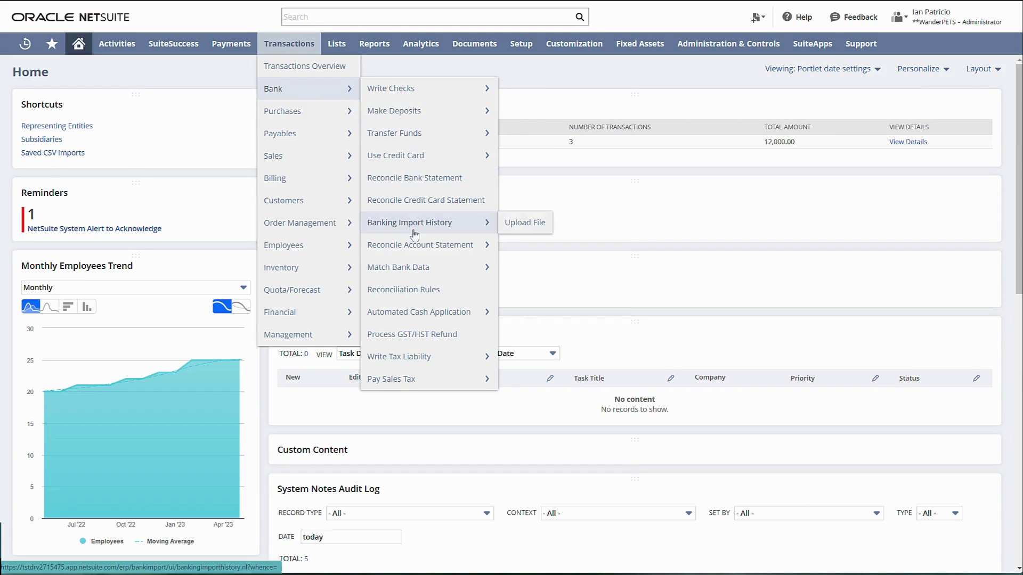
mouse_move(406, 274)
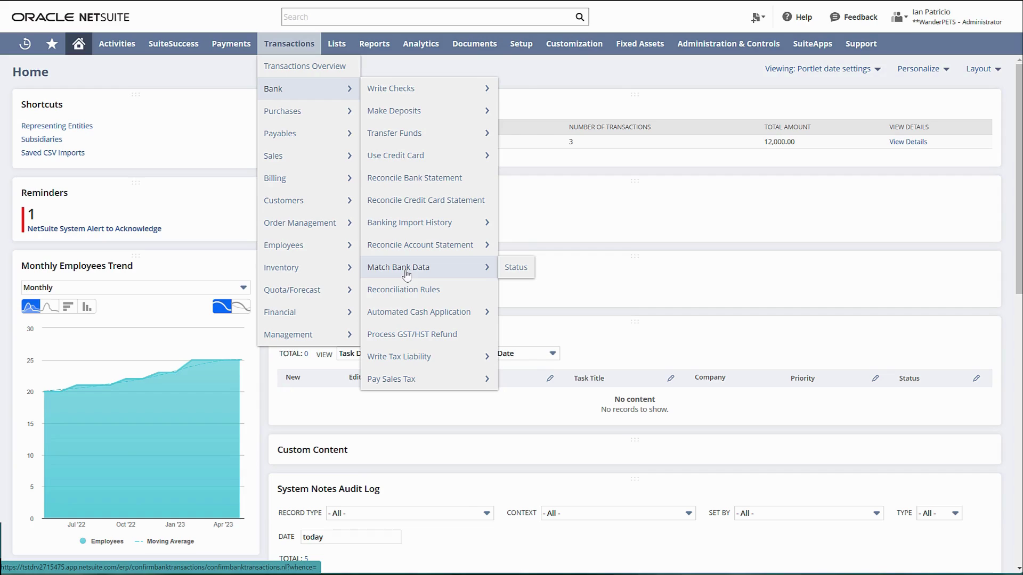
click(406, 275)
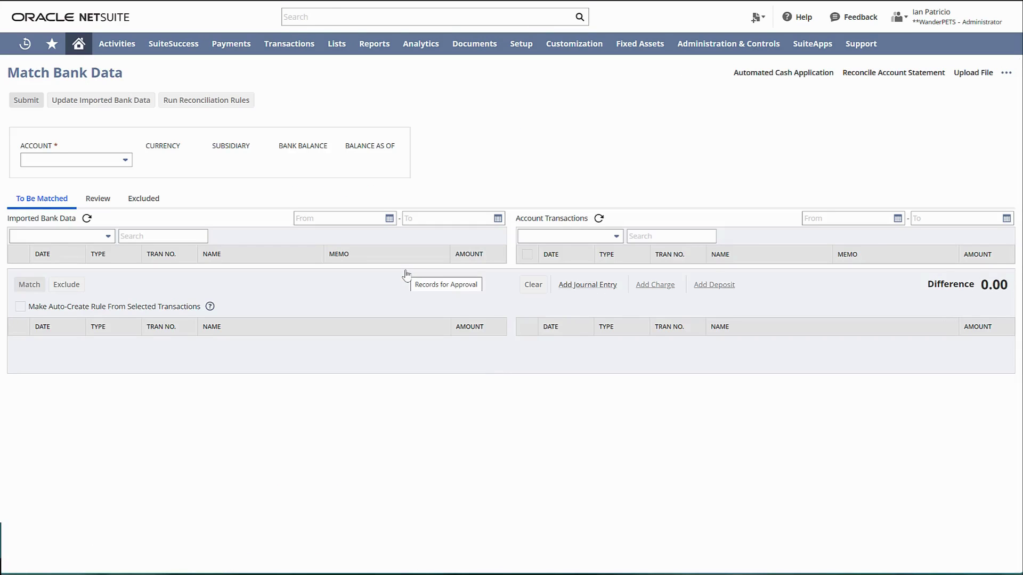
click(119, 163)
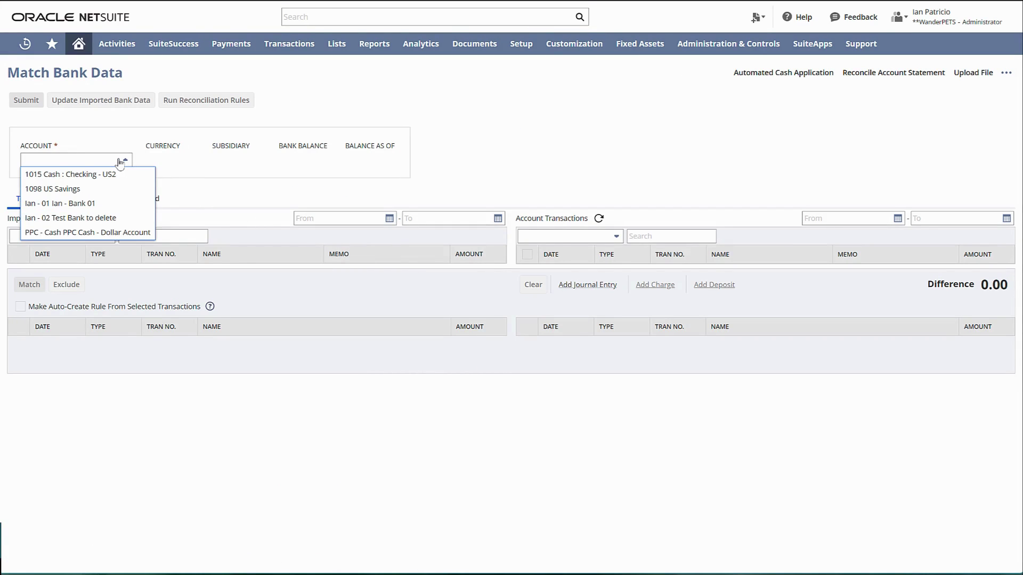
click(94, 190)
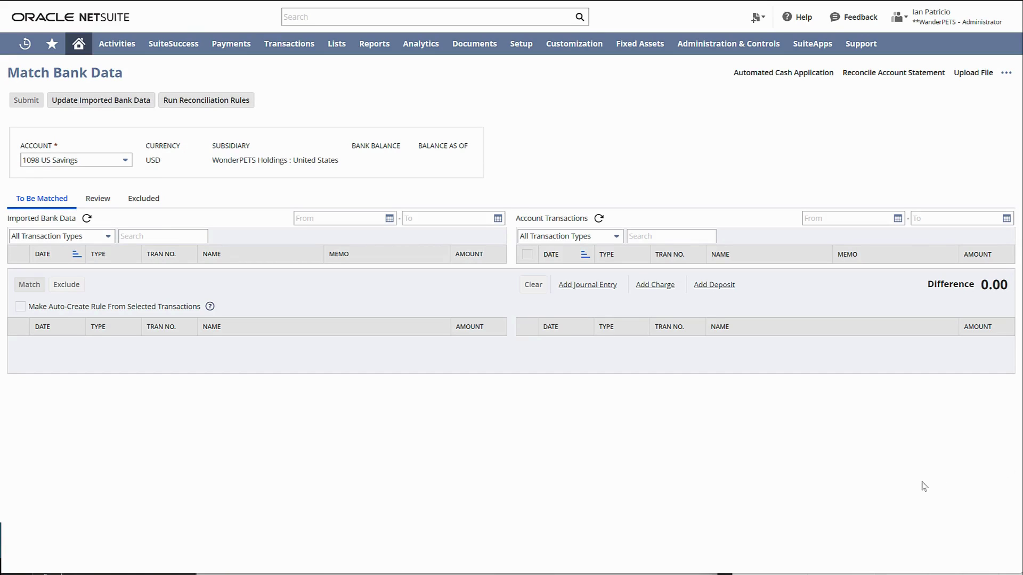
click(973, 73)
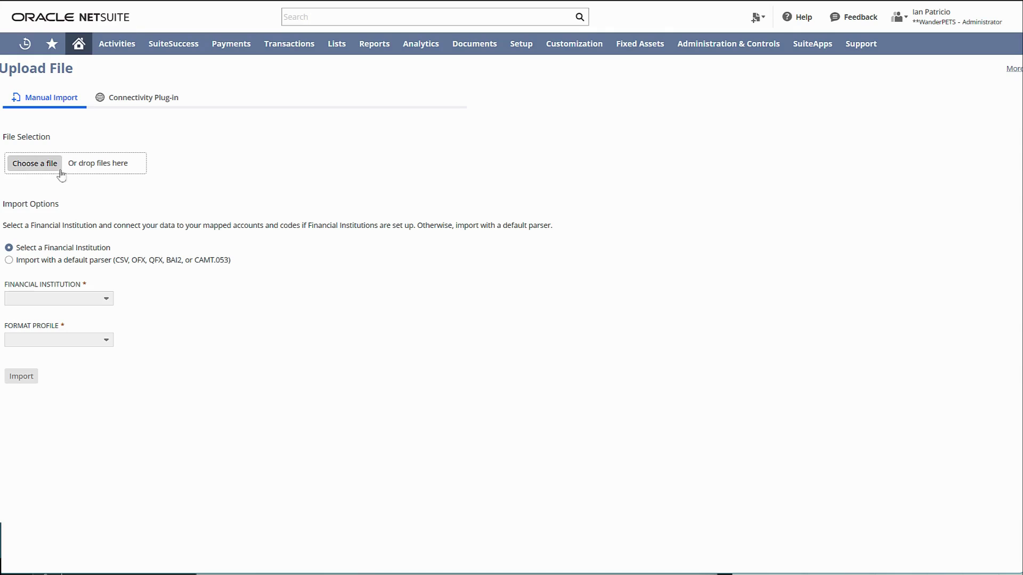
- Import ACI - Jan to Feb.csv with the default parser into the 1098 US Savings account
click(42, 164)
double_click(265, 44)
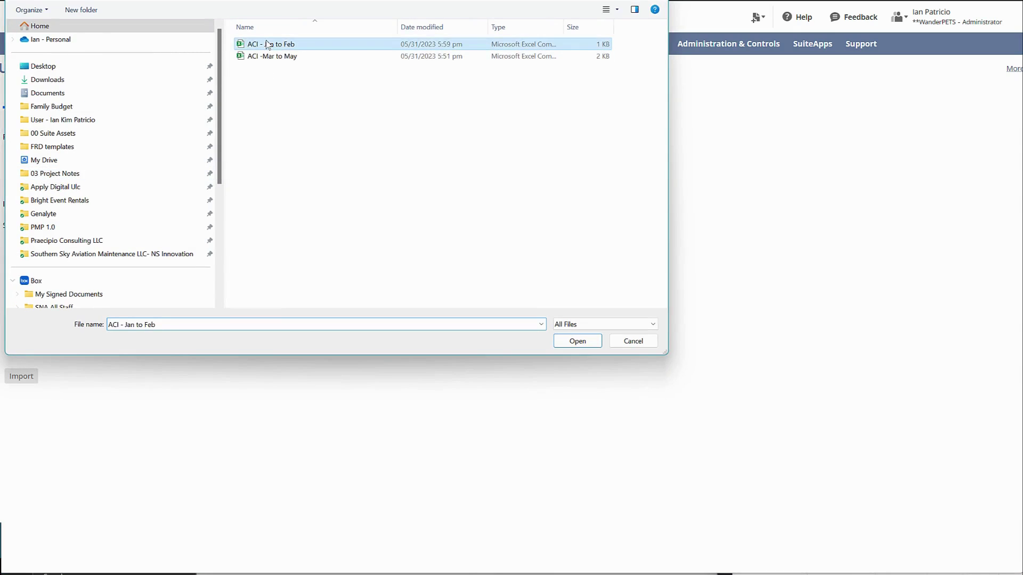
click(8, 260)
click(41, 300)
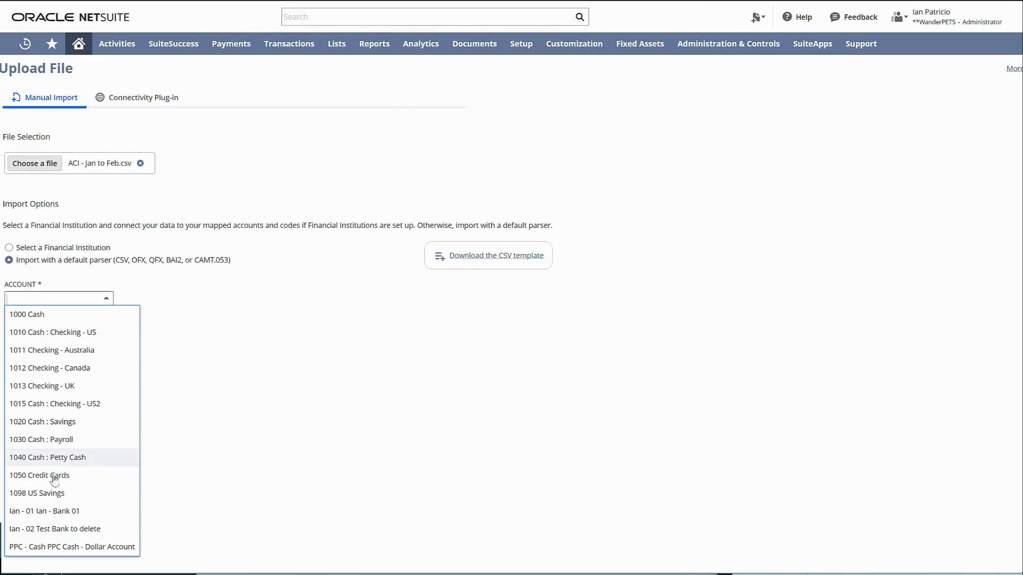
click(40, 494)
click(32, 336)
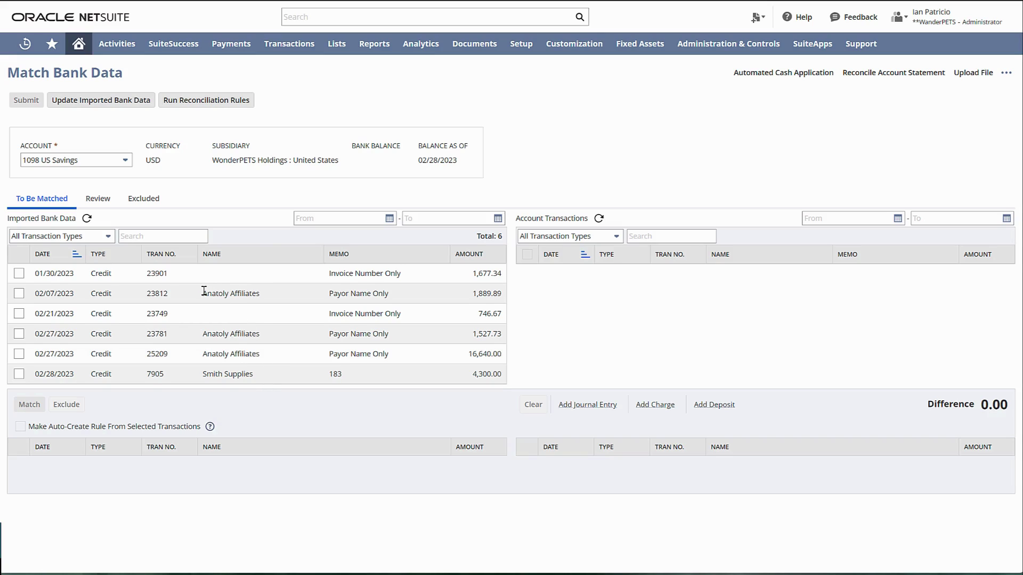
- Review the imported memo texts, then go to the Automated Cash Application page
triple_click(357, 276)
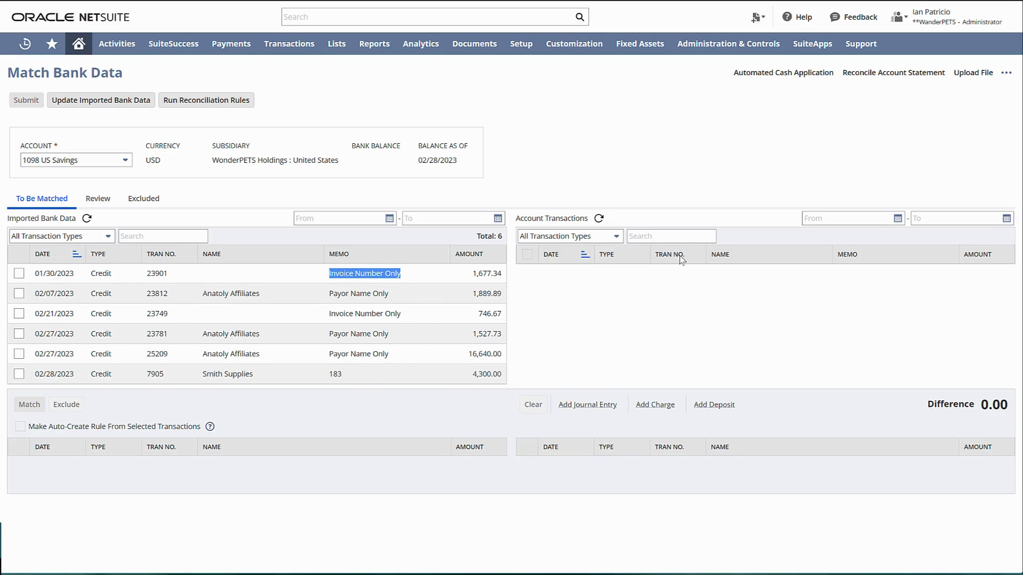
click(687, 183)
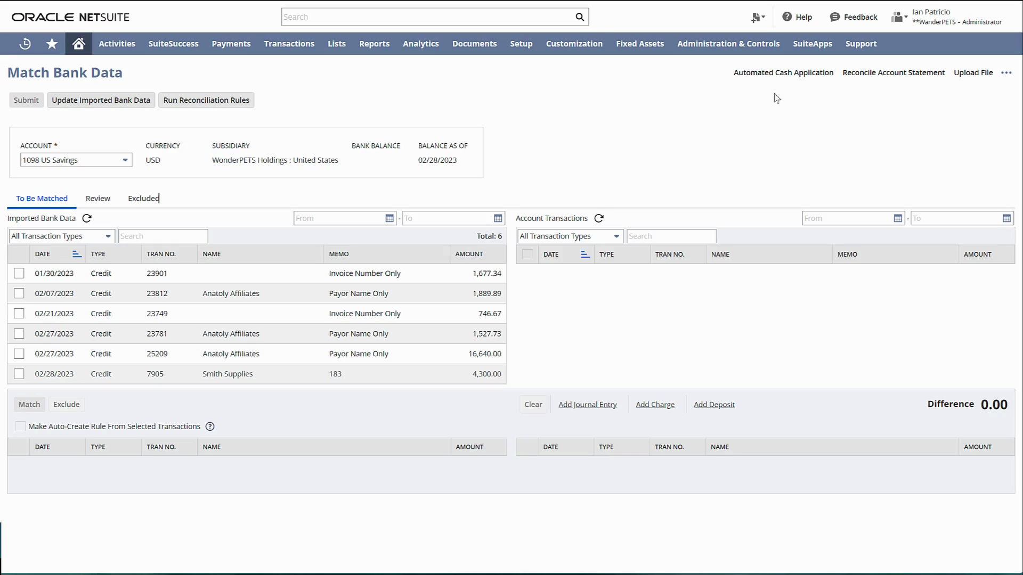
click(783, 72)
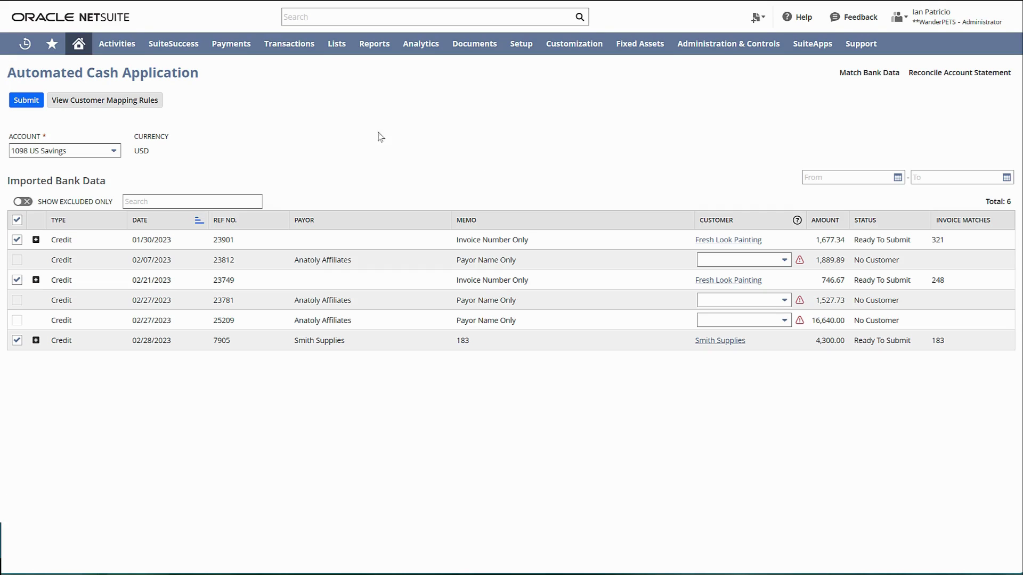
- Expand credit 23901 to show its match: invoice 321, Fresh Look Painting, 1,677.34 applied
click(36, 240)
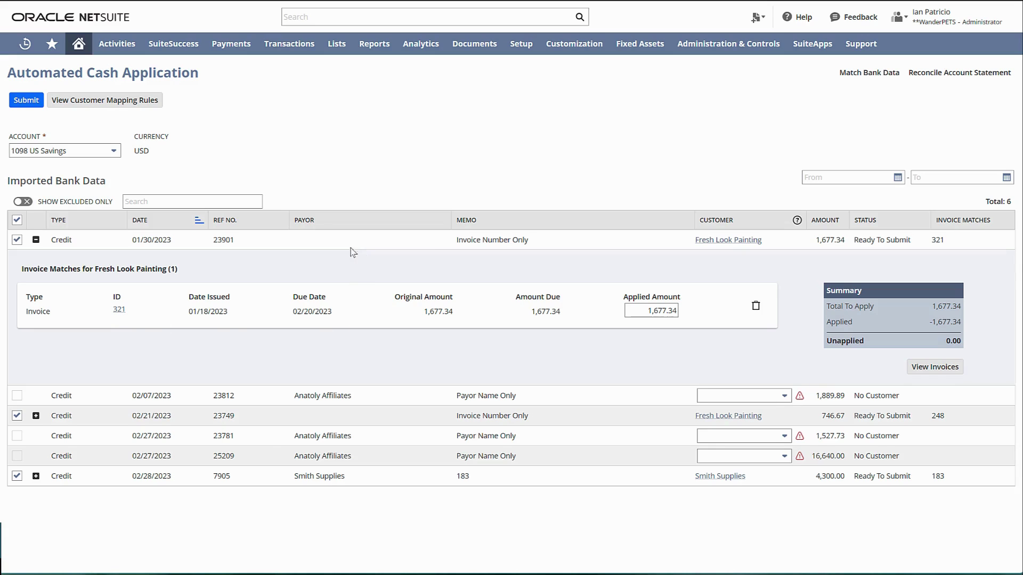
- Cross-check invoice 321 in the Excel source sheet, then collapse the expanded NetSuite row
key(alt+Tab)
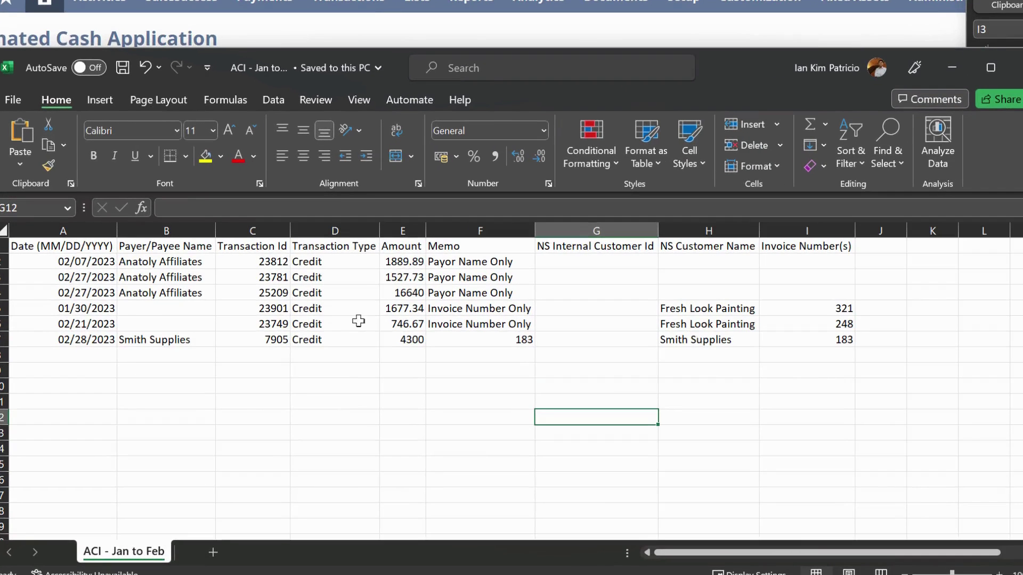
click(800, 307)
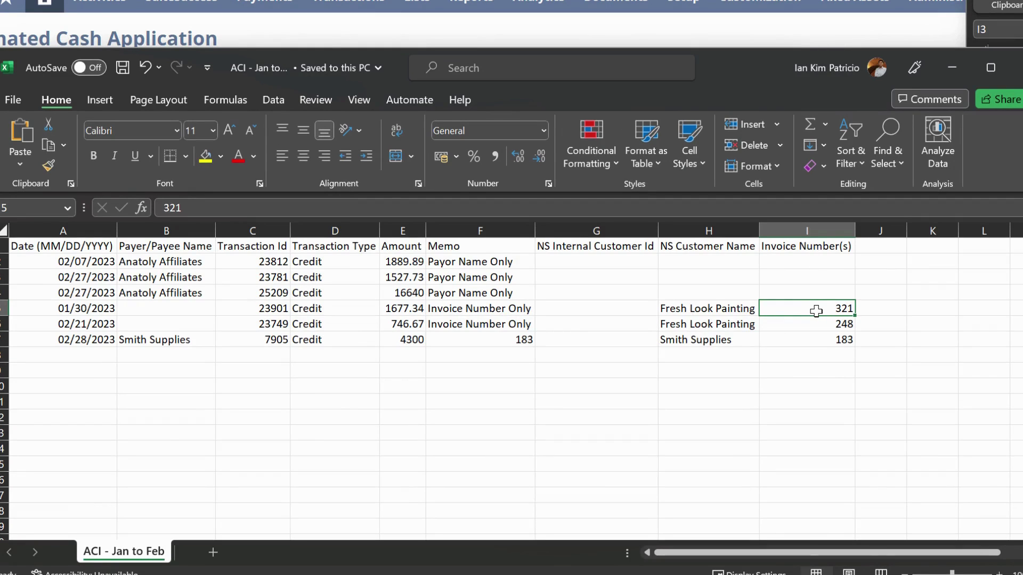
key(alt+Tab)
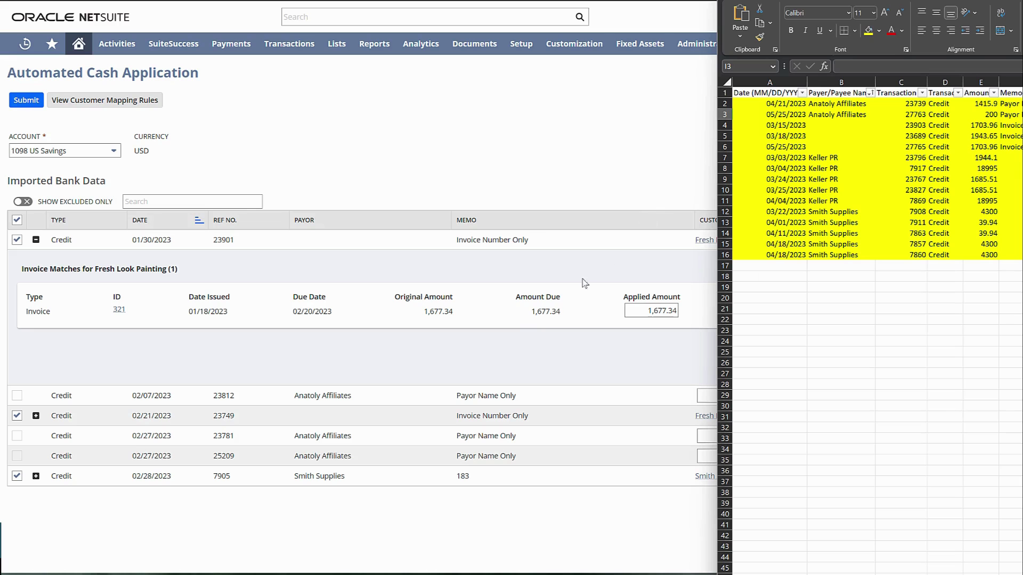
click(35, 241)
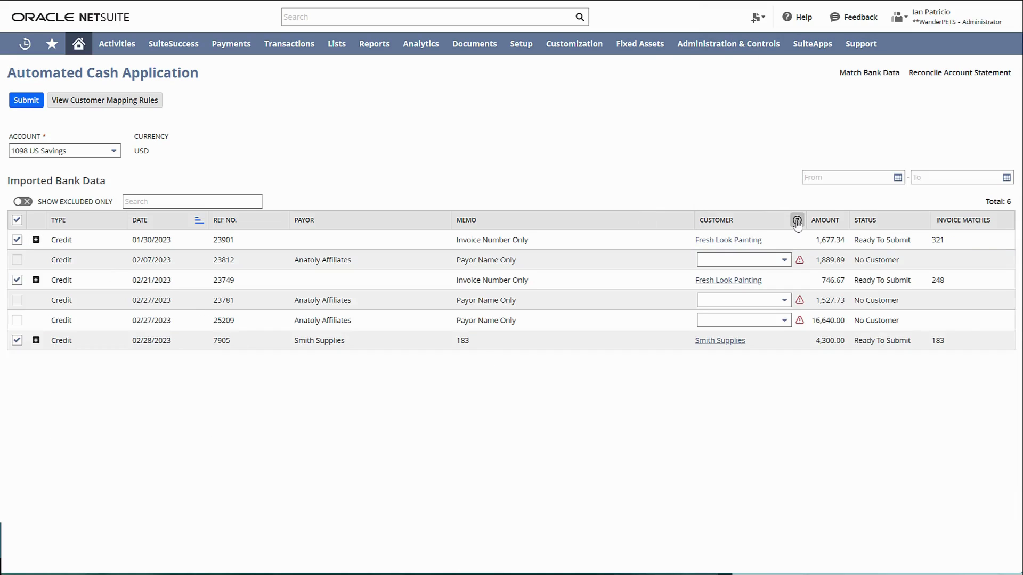
- Read the Customer match criteria, highlight the Anatoly Affiliates memo and payor, and place Excel alongside
mouse_move(797, 220)
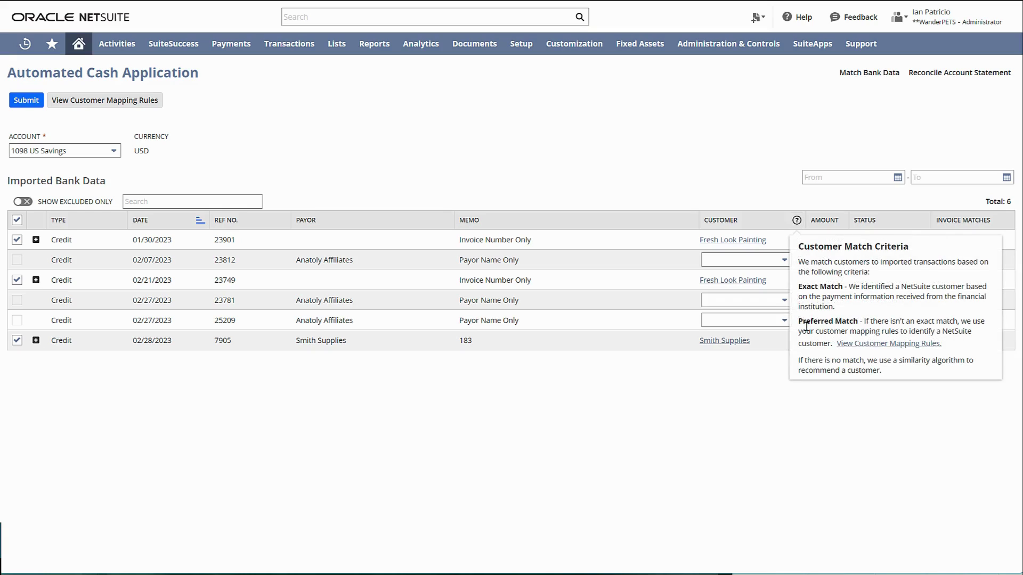
drag(800, 319, 847, 319)
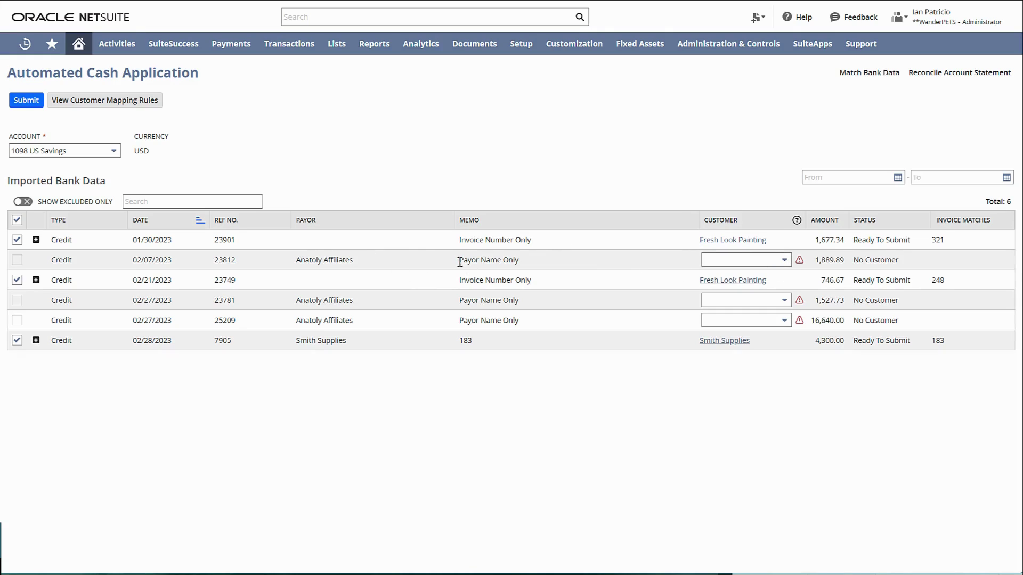
drag(461, 261, 520, 262)
drag(296, 260, 379, 263)
key(alt+Tab)
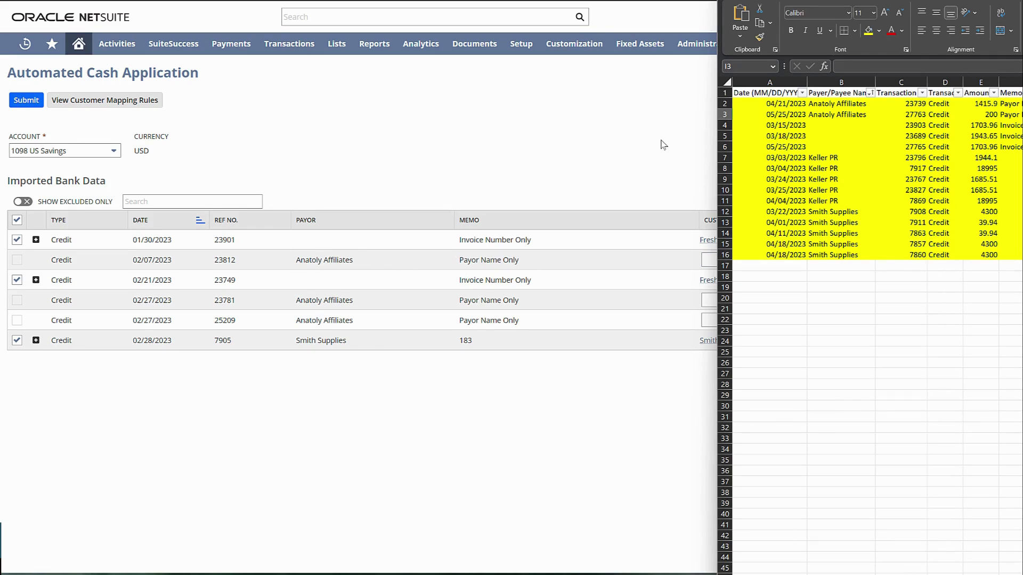
- Set Abbott Inc. as customer on the 02/07/2023 Anatoly Affiliates line and make it a mapping rule
click(639, 218)
click(746, 260)
text(abb)
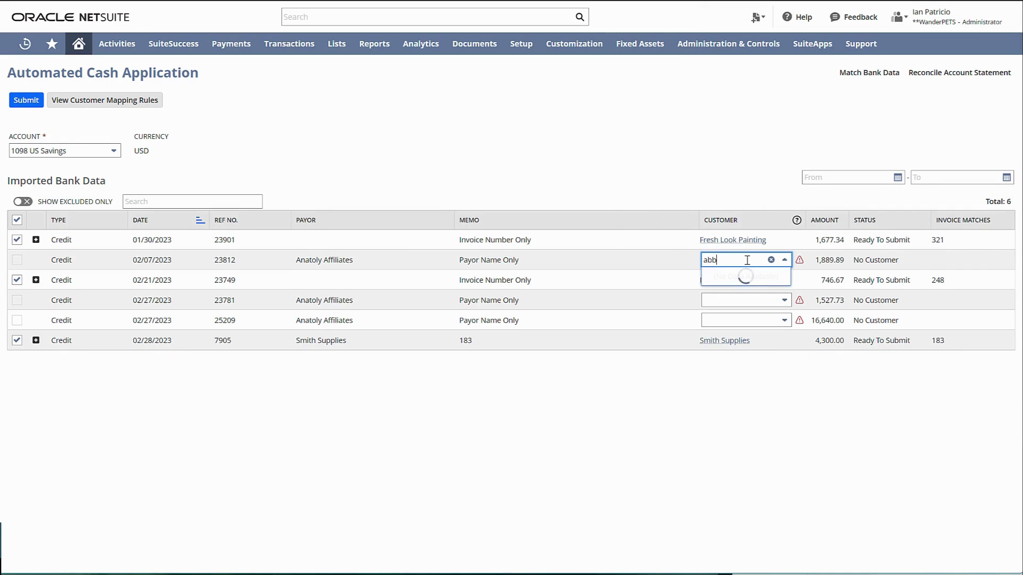
click(725, 277)
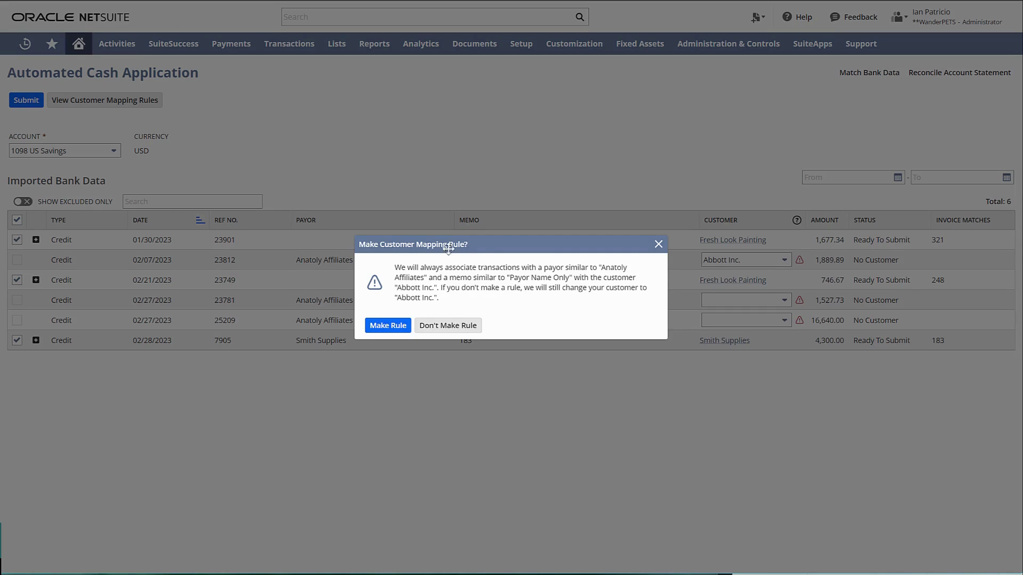
drag(447, 245, 433, 291)
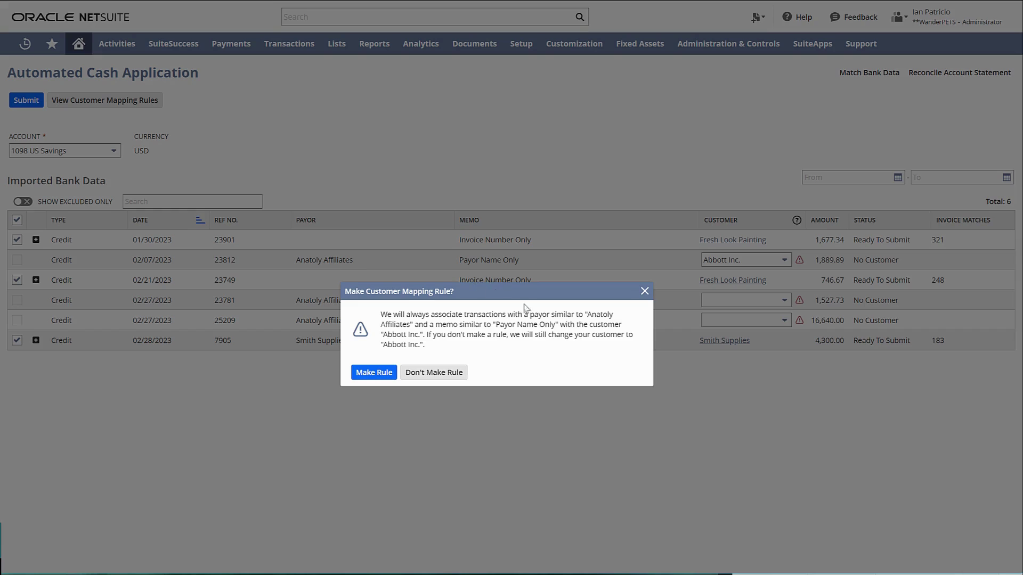
drag(524, 292, 585, 303)
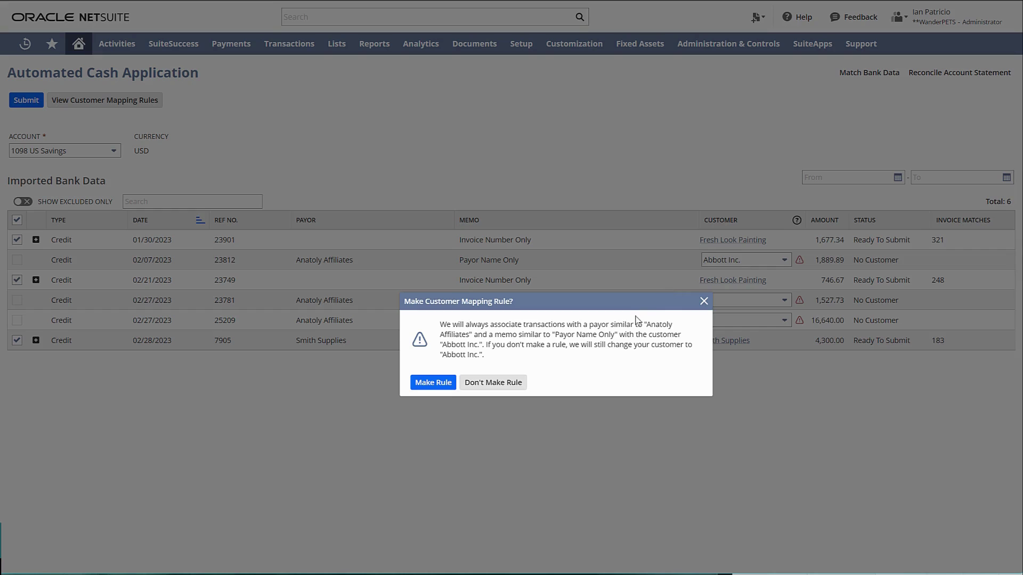
click(431, 384)
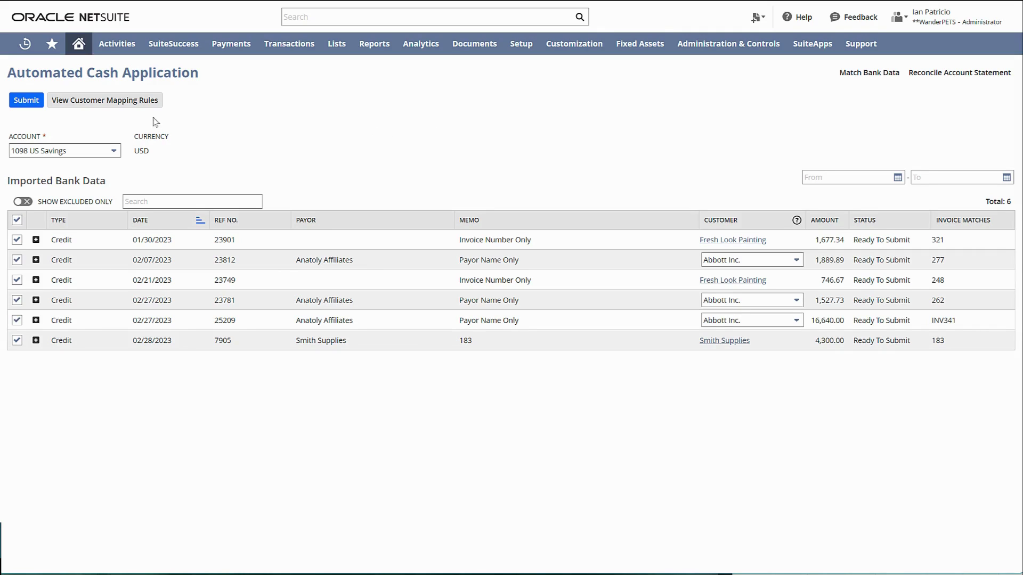
- Check the Customer Mapping Rules list for the Anatoly Affiliates to Abbott Inc. rule, then close it
click(120, 104)
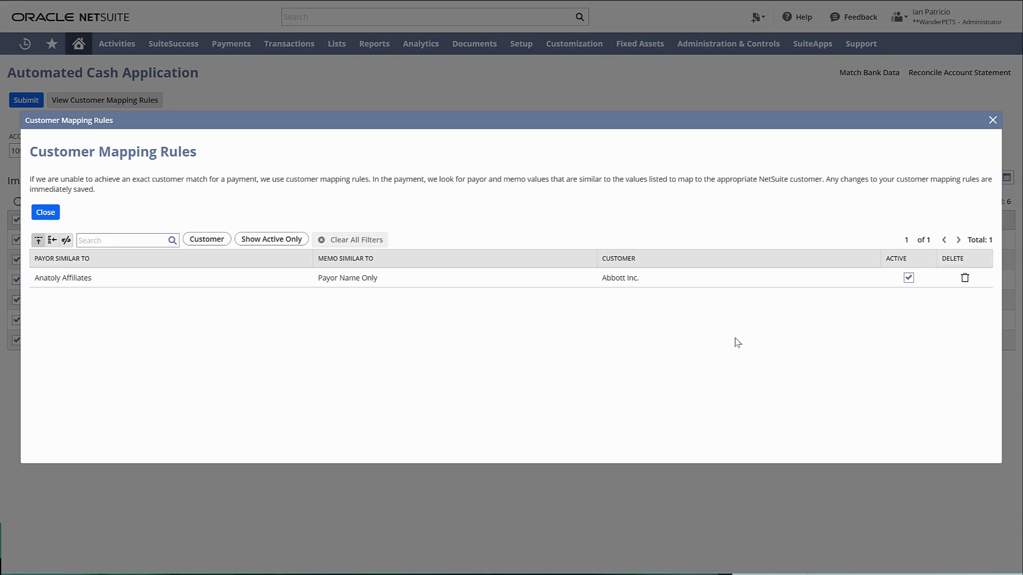
click(46, 213)
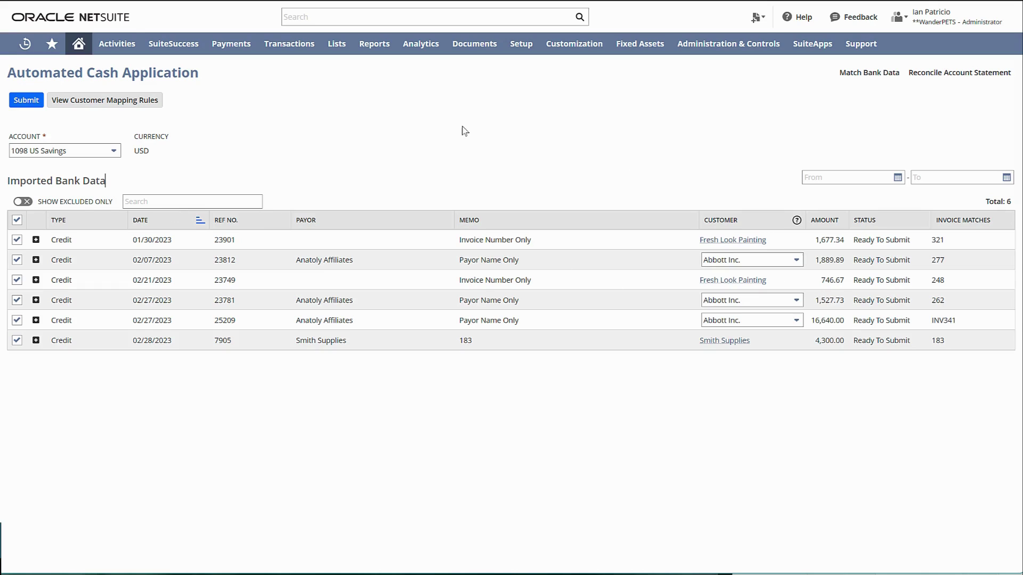
click(37, 261)
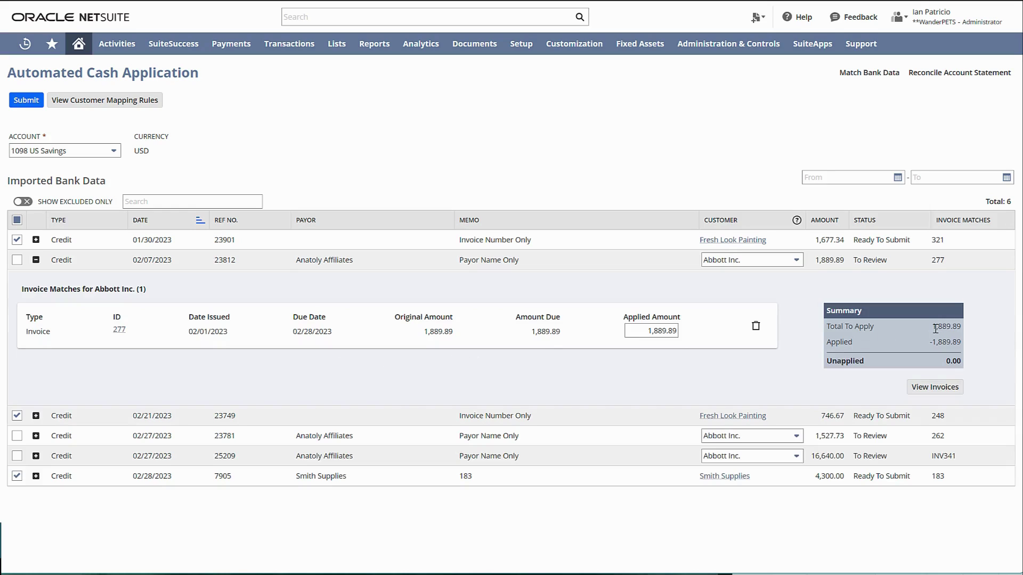
drag(943, 329, 969, 349)
click(765, 379)
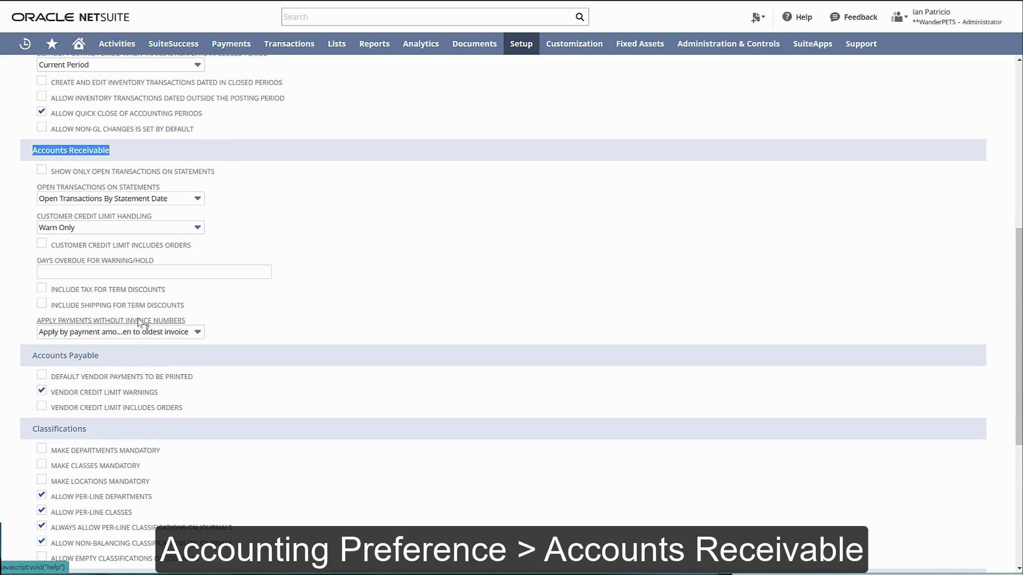
click(194, 338)
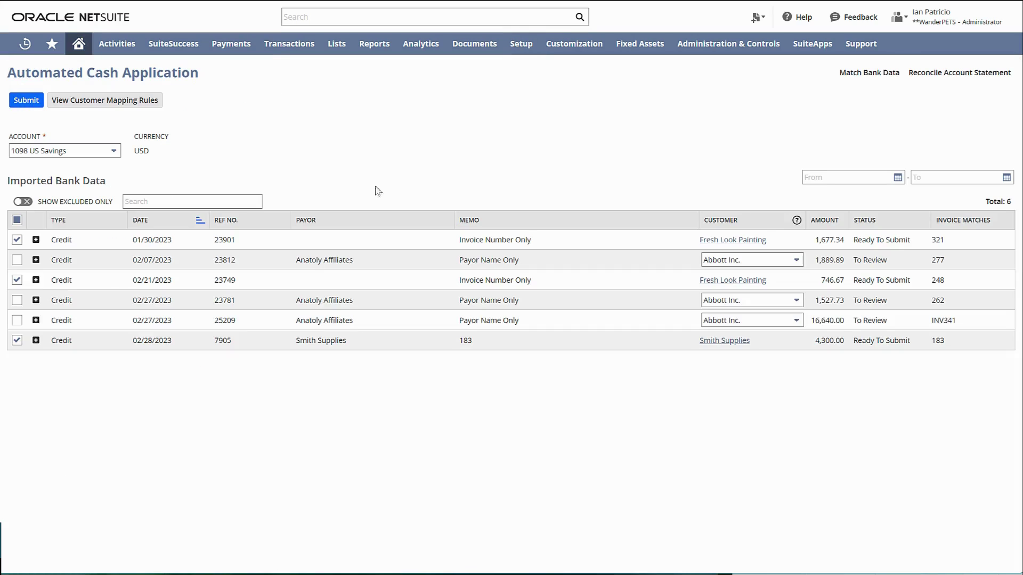
- Tick lines 23812, 23781 and 25209, submit all six to generate payments, and refresh the results
click(17, 260)
click(17, 301)
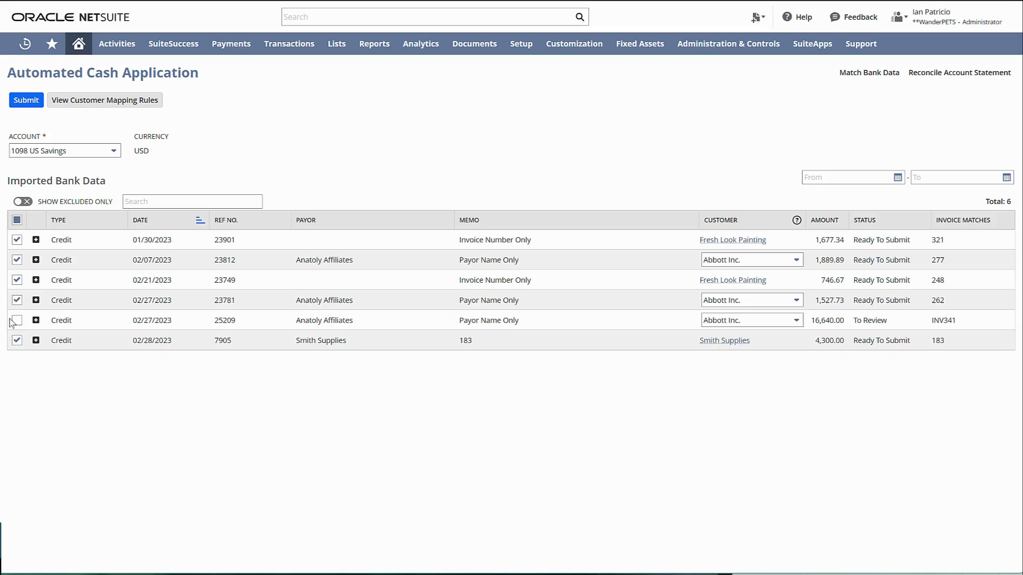
click(17, 320)
click(27, 101)
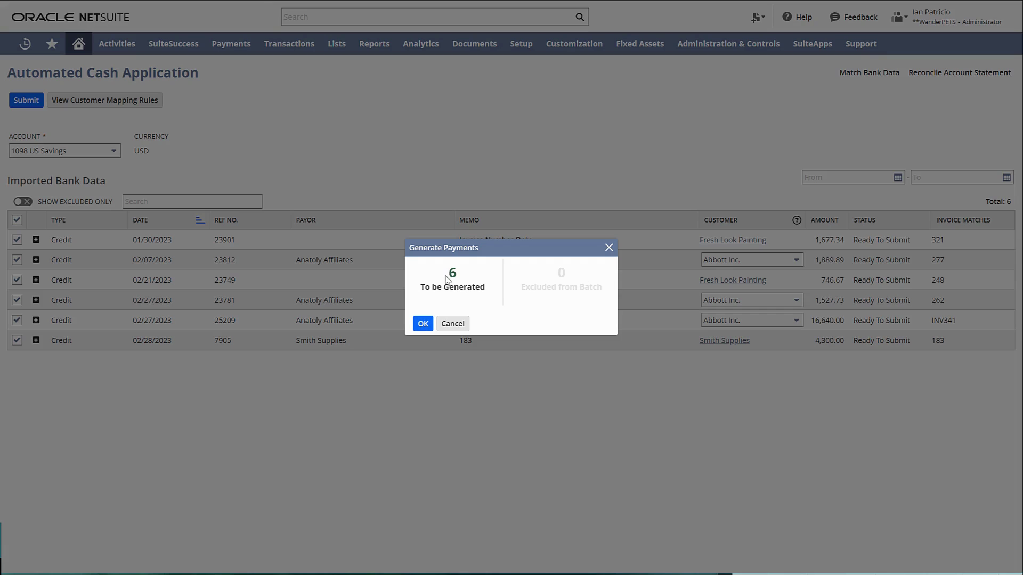
click(423, 324)
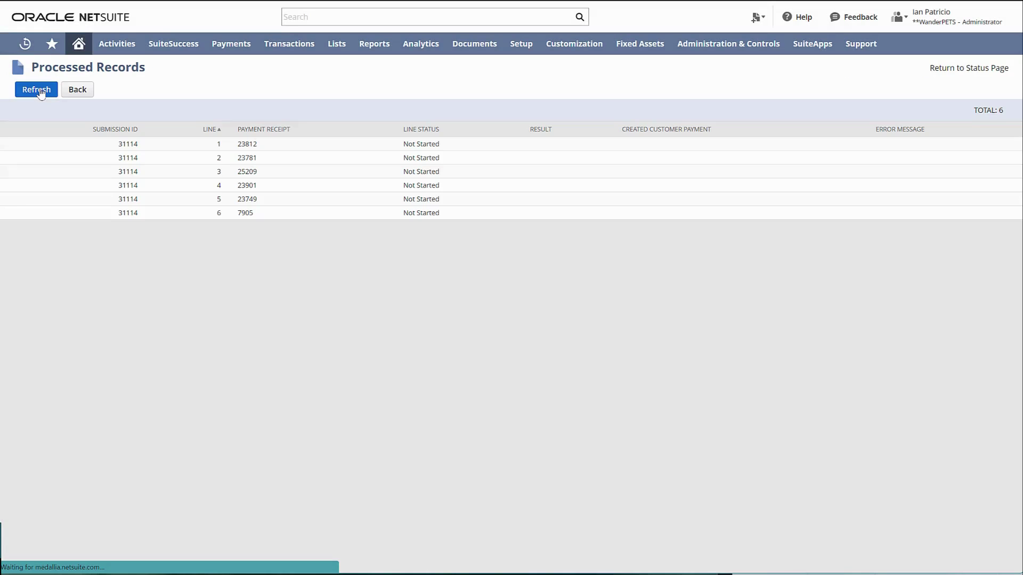
click(37, 90)
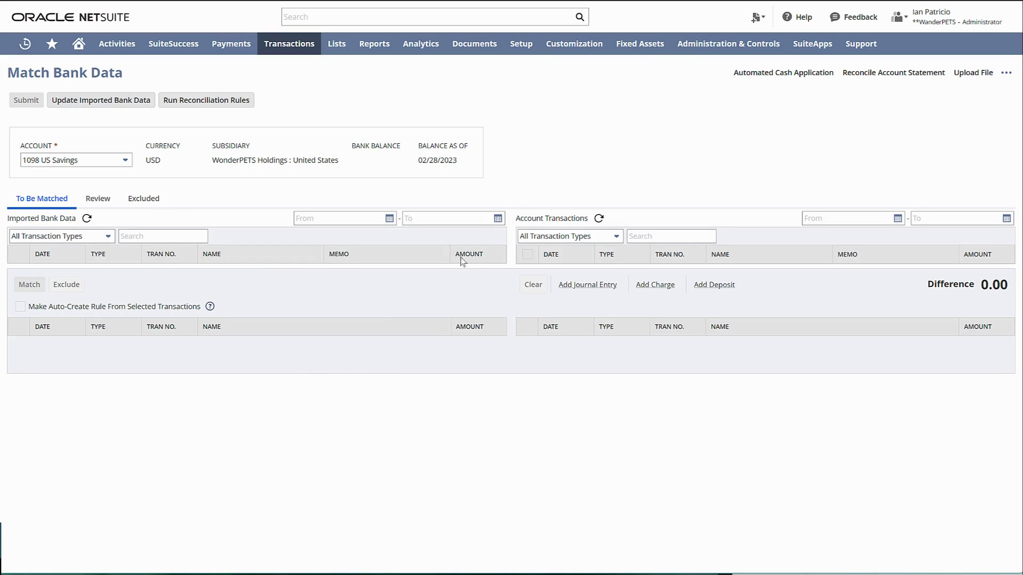
- Move from Match Bank Data to the Reconcile Account Statement page
click(880, 78)
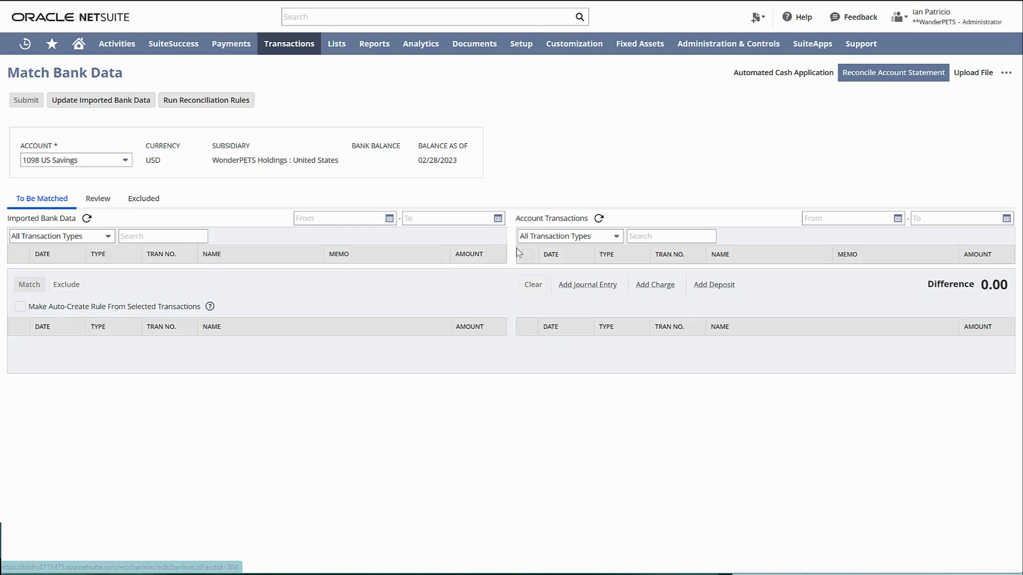